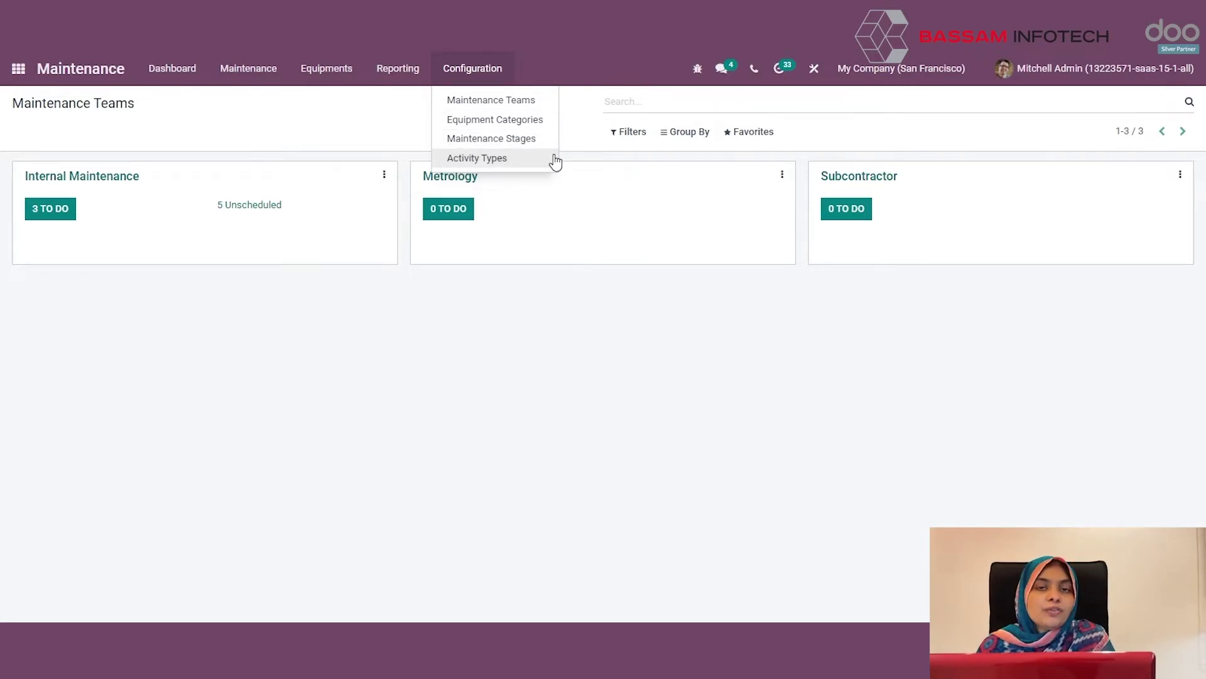
Browse the Maintenance Teams list, then open the six Equipment Categories, from Computers to Furniture Tools
click(551, 104)
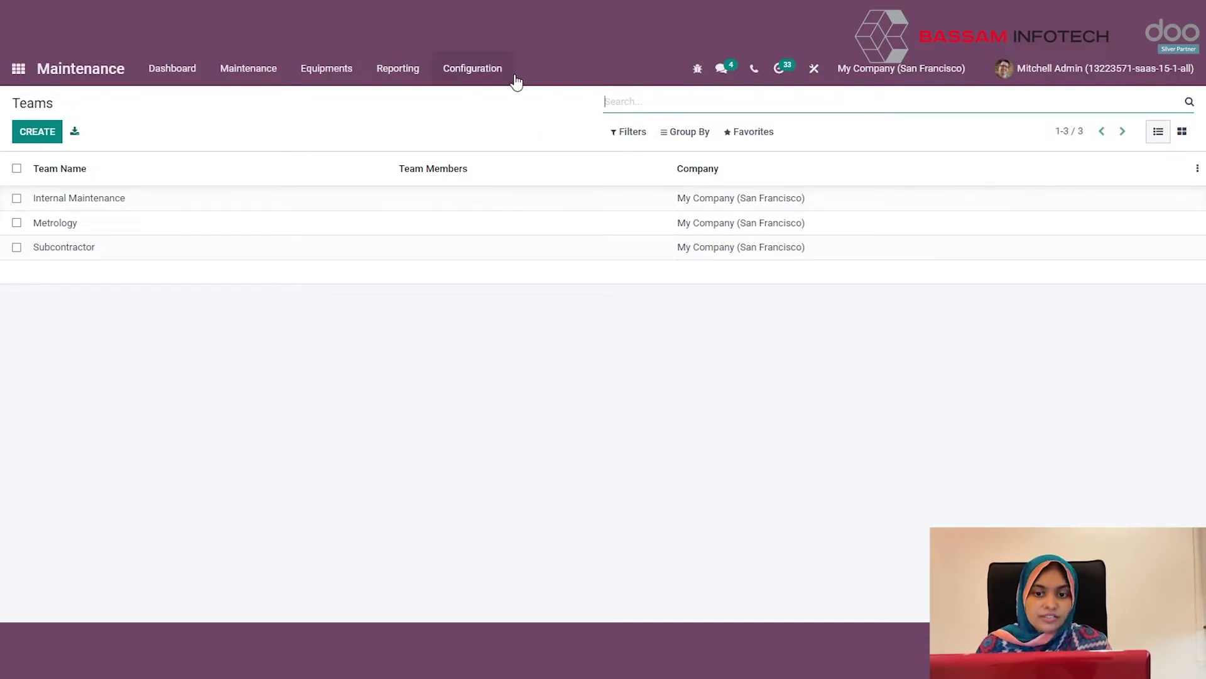
click(514, 77)
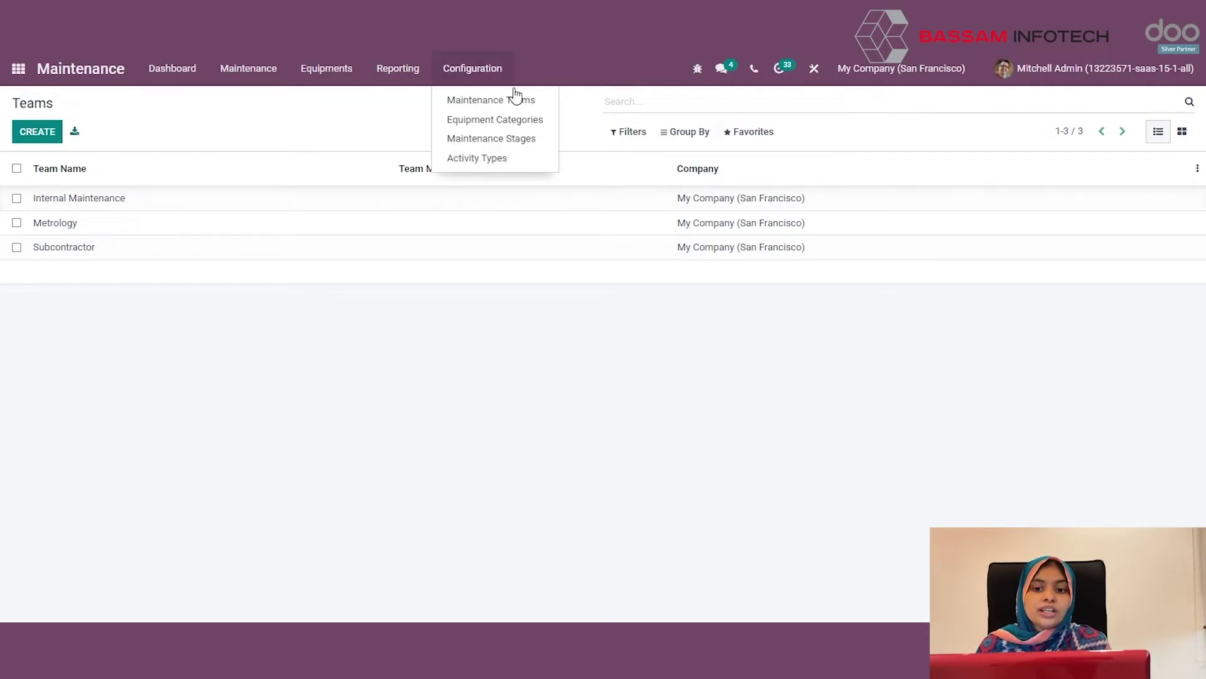
click(554, 124)
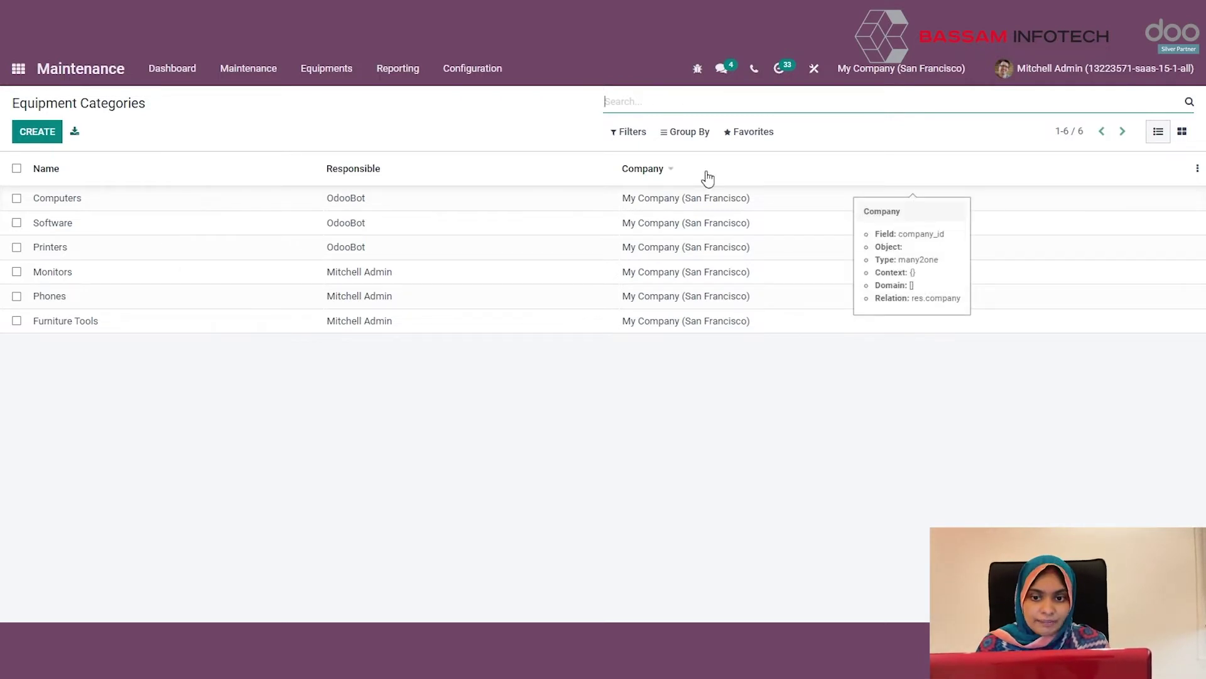
click(500, 89)
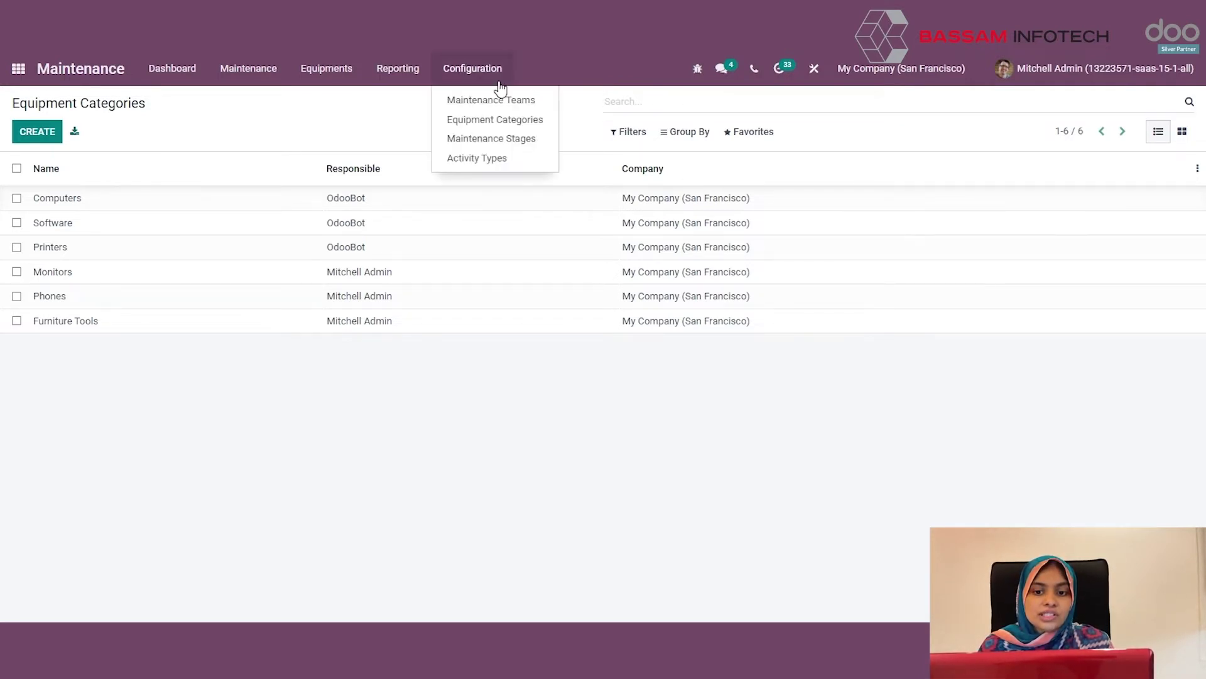
View the Maintenance Stages: New Request, In Progress, and the folded Repaired and Scrap
click(542, 139)
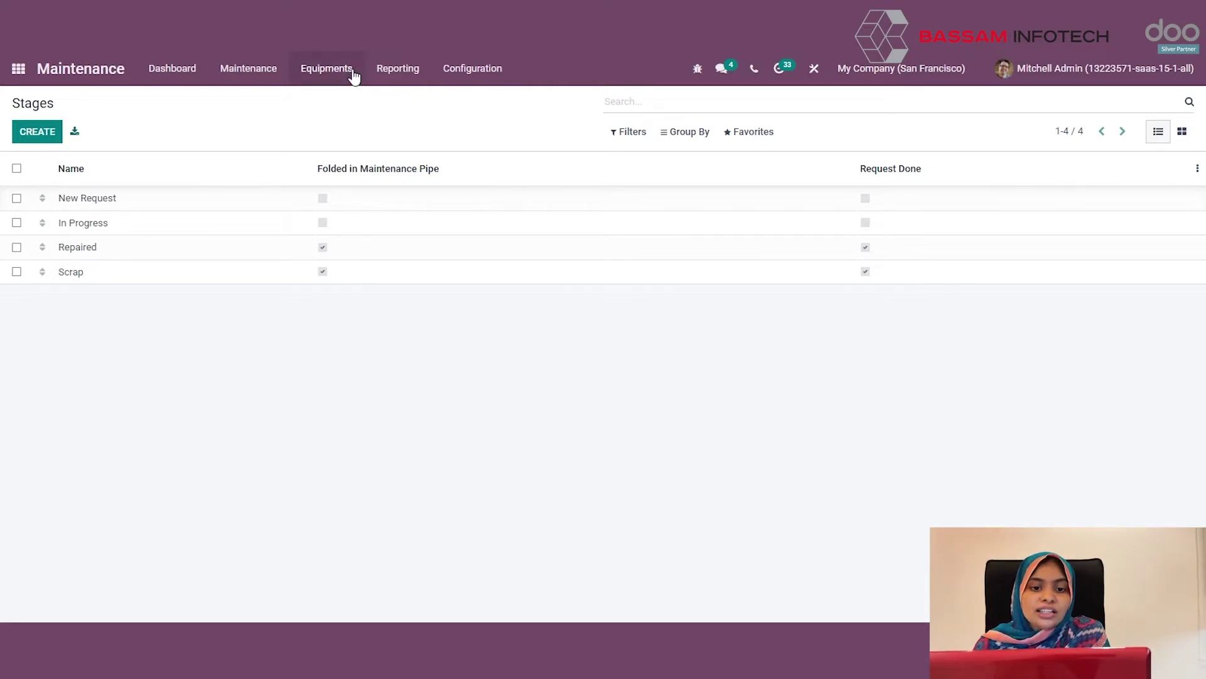
click(354, 70)
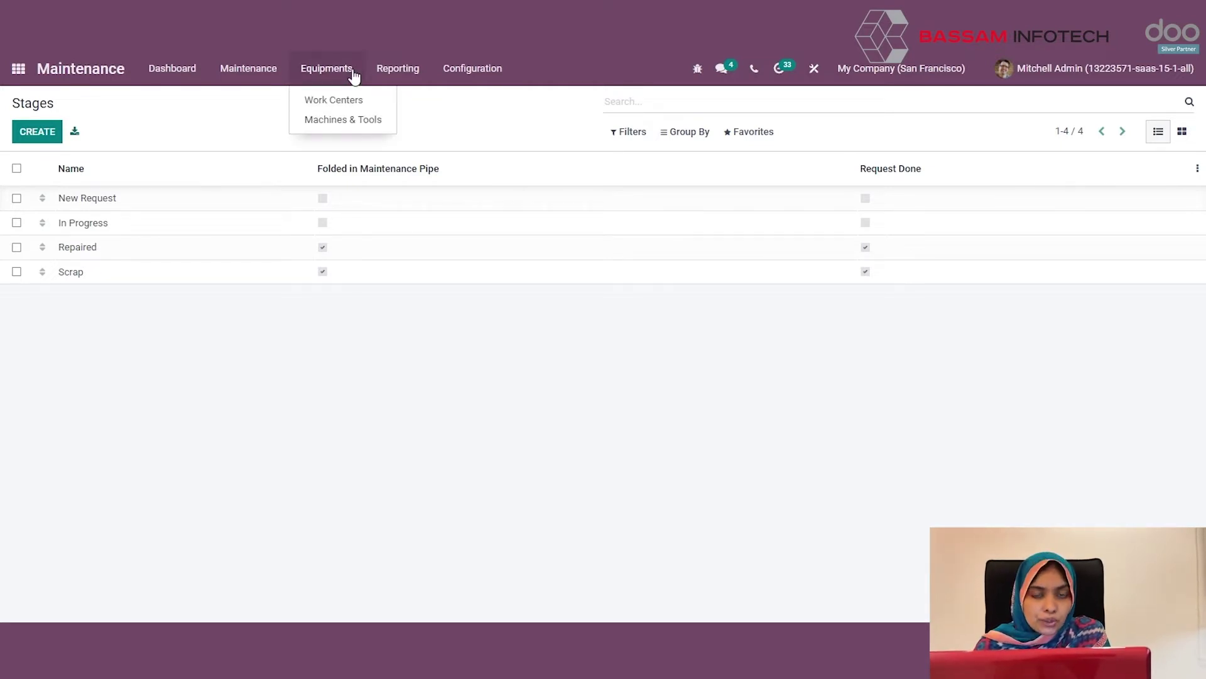
Put the first Samsung Monitor 15" equipment record into edit mode and inspect its work center choices
click(384, 122)
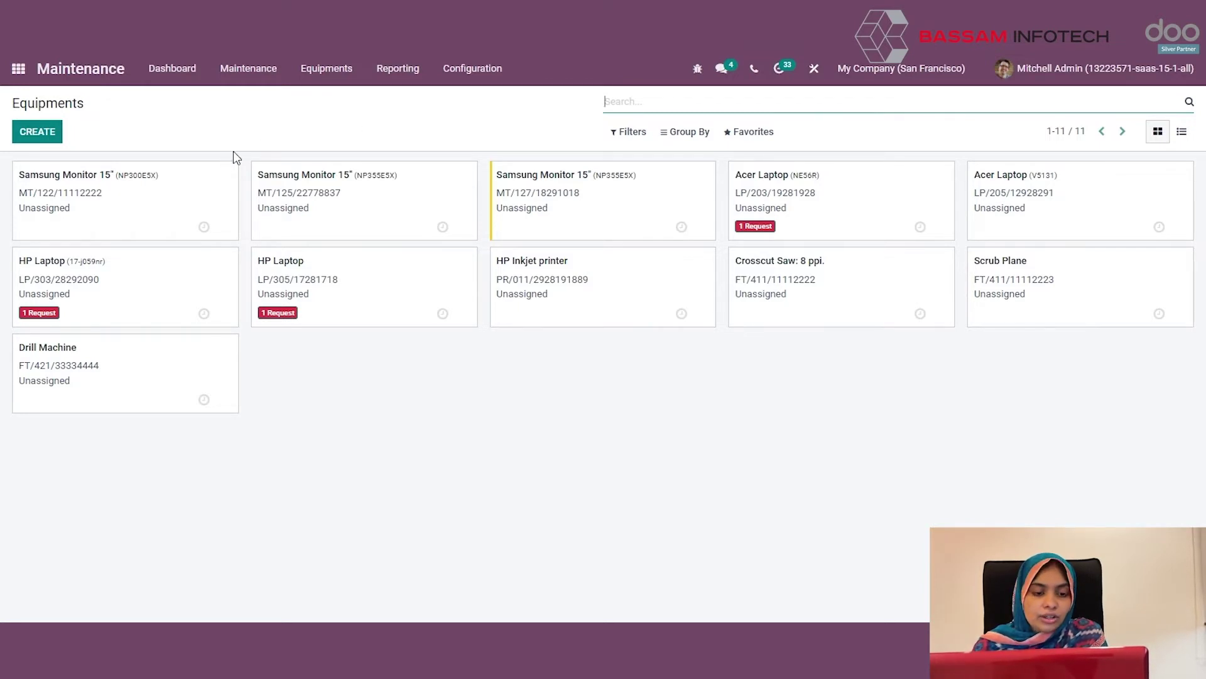
click(223, 191)
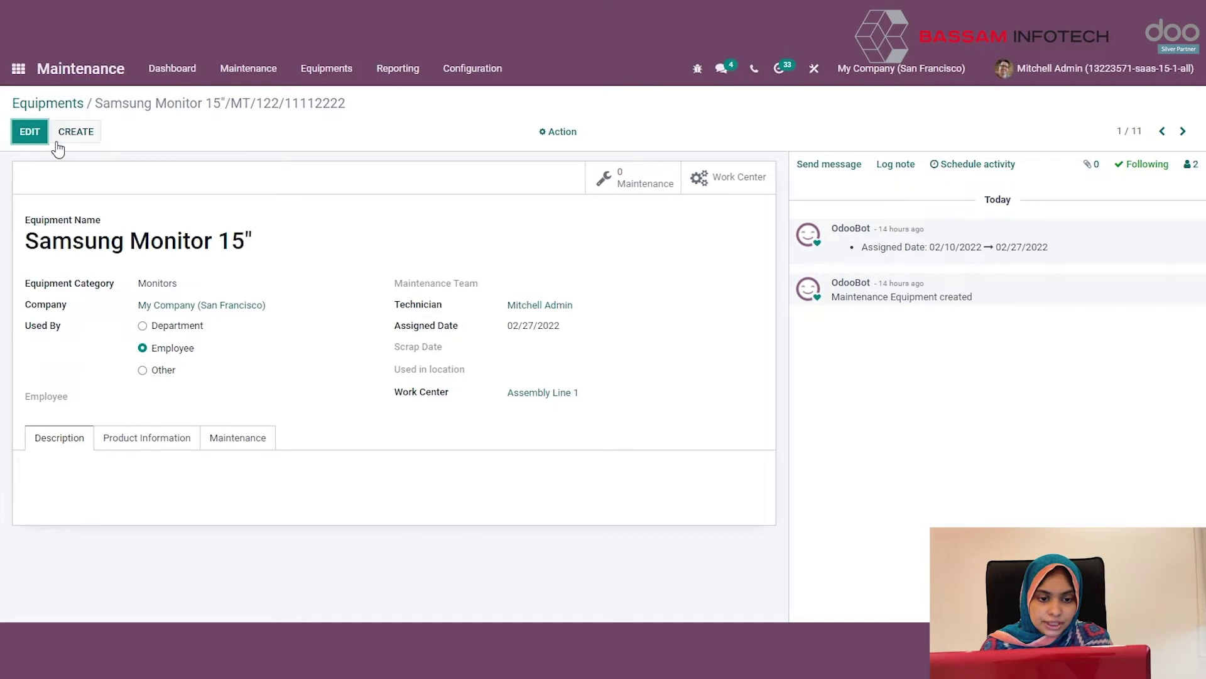
click(30, 131)
drag(284, 243, 51, 242)
click(238, 211)
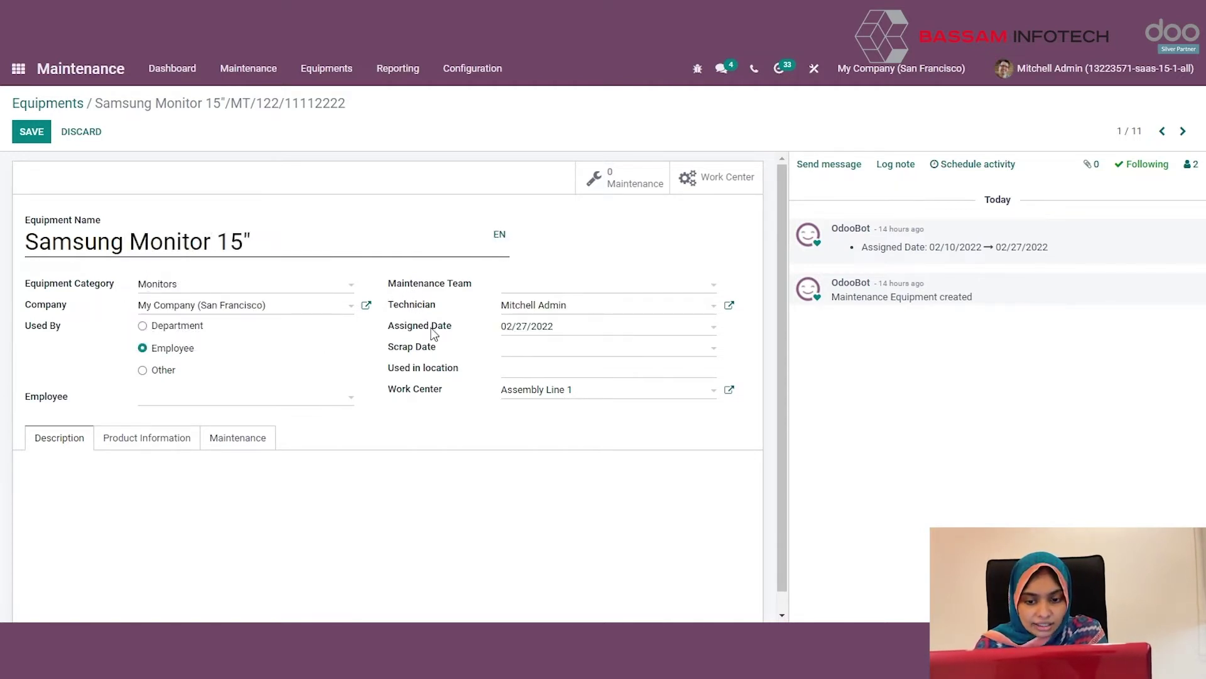
click(526, 391)
Check the Work Center and Employee choices on the monitor, leaving both fields unchanged
click(533, 410)
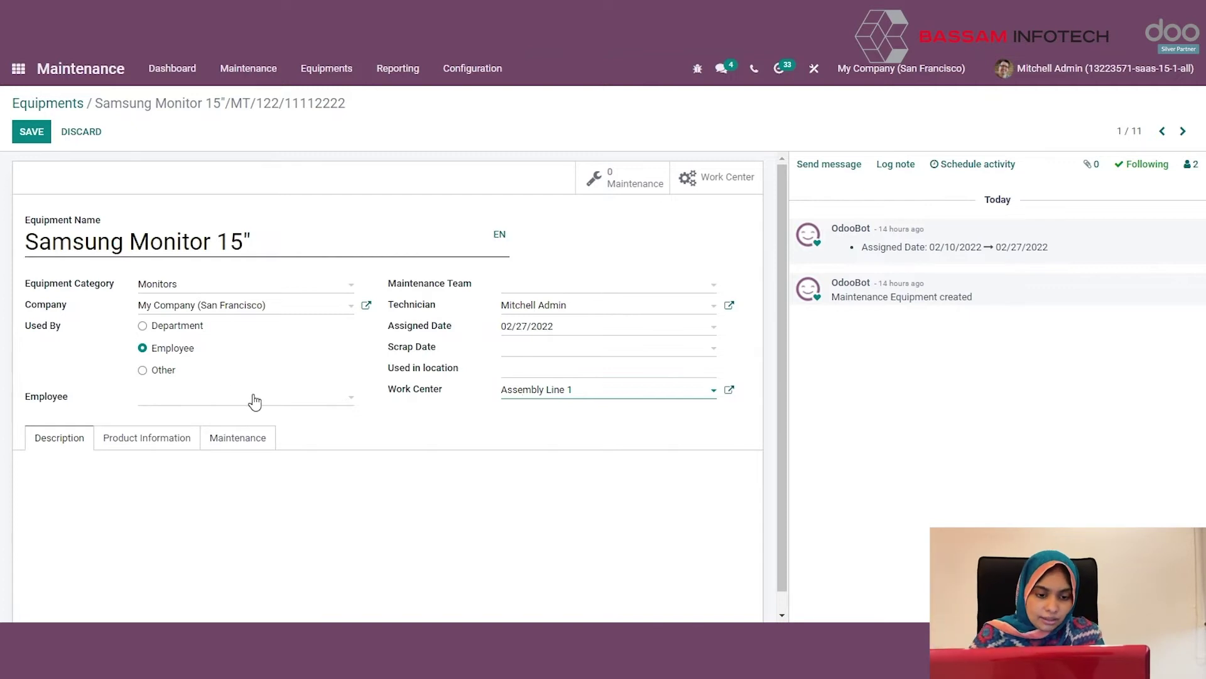
scroll(258, 383, down, 1)
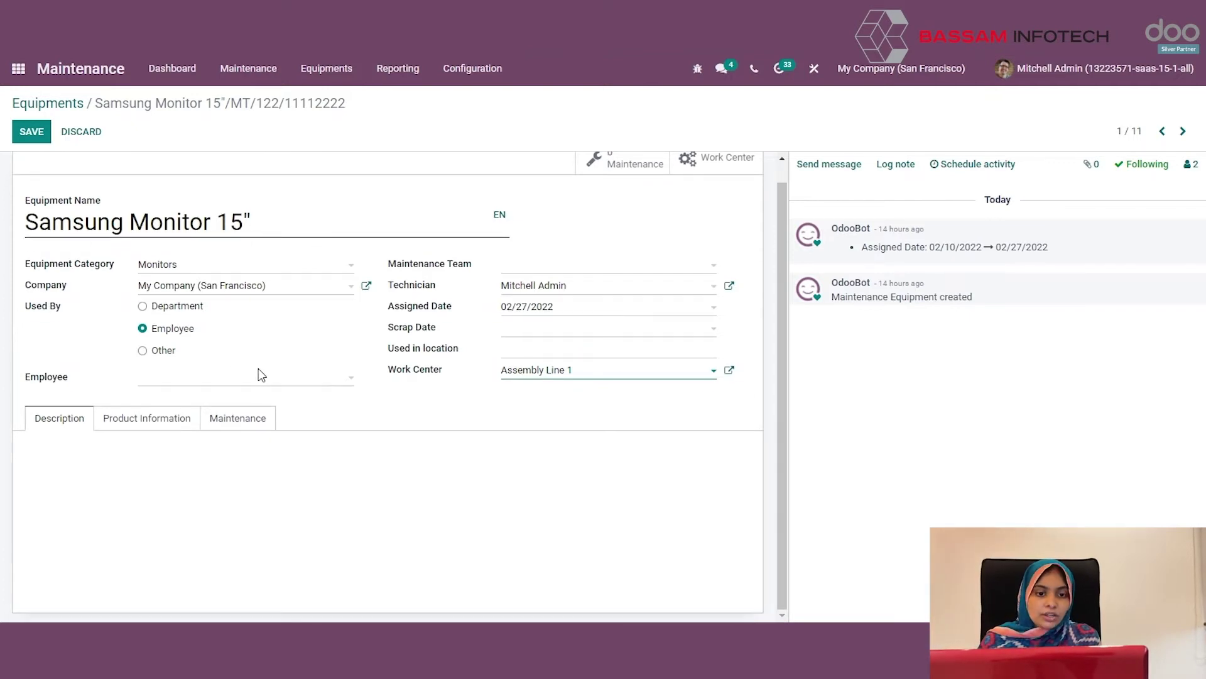
click(242, 380)
click(249, 359)
click(149, 454)
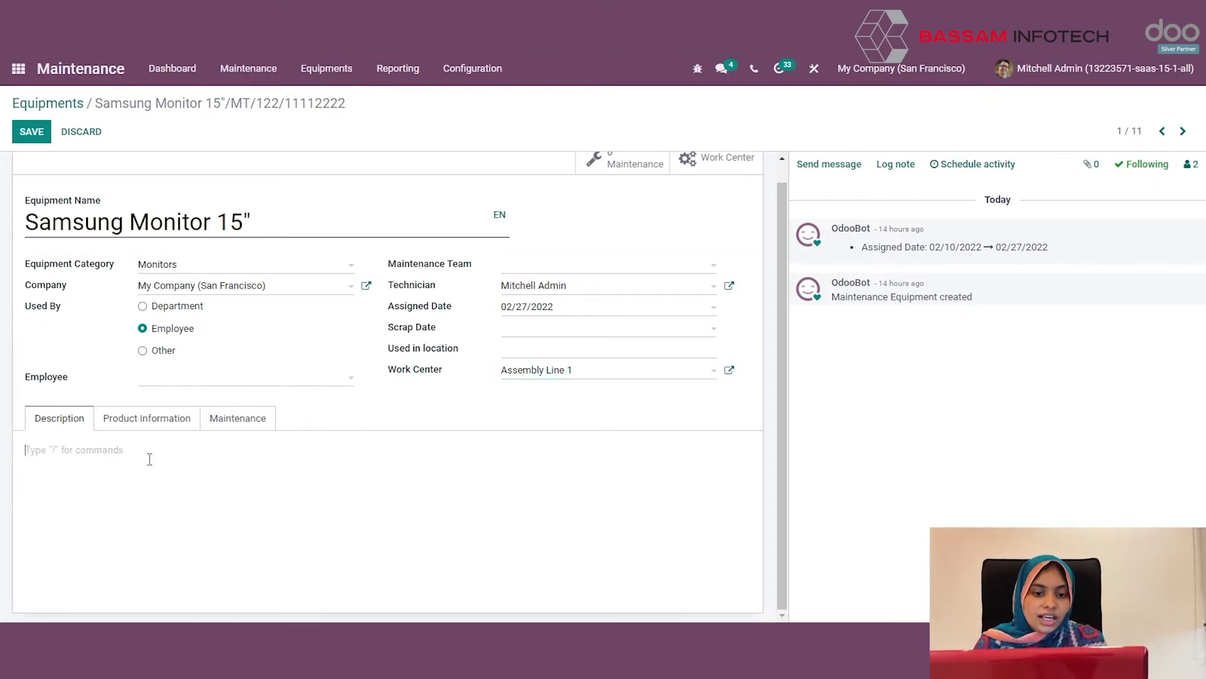
Review the Product Information and Maintenance details, then save the Samsung Monitor 15" record
click(175, 428)
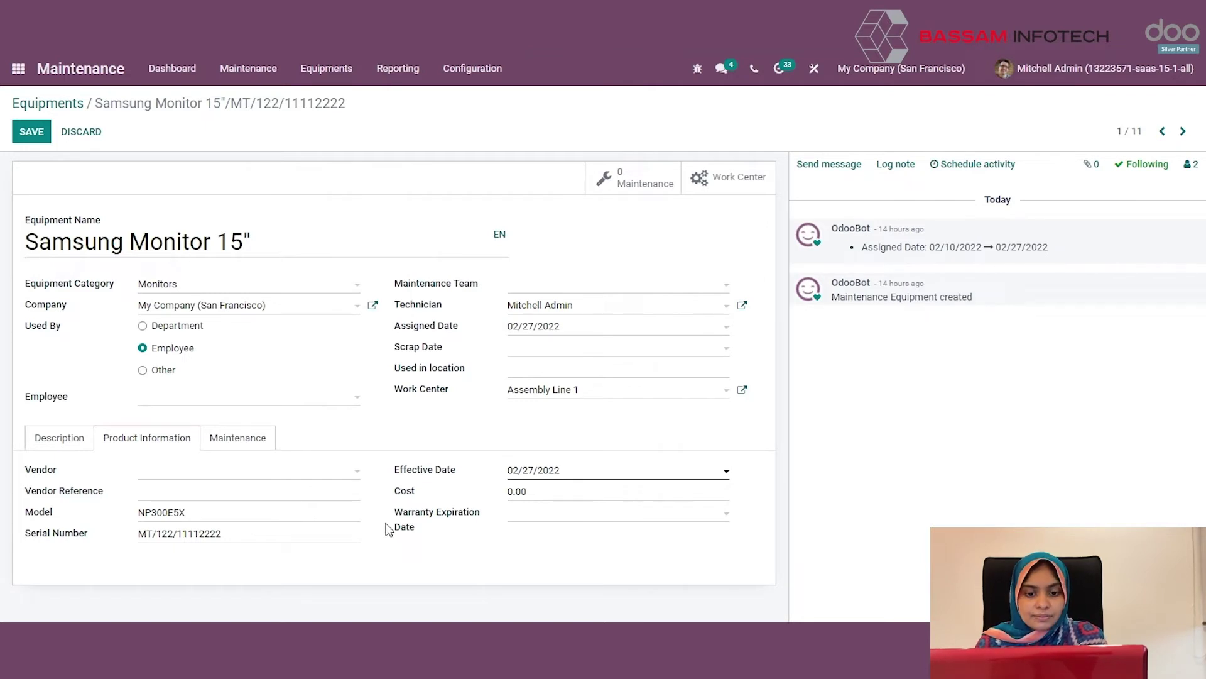
click(252, 447)
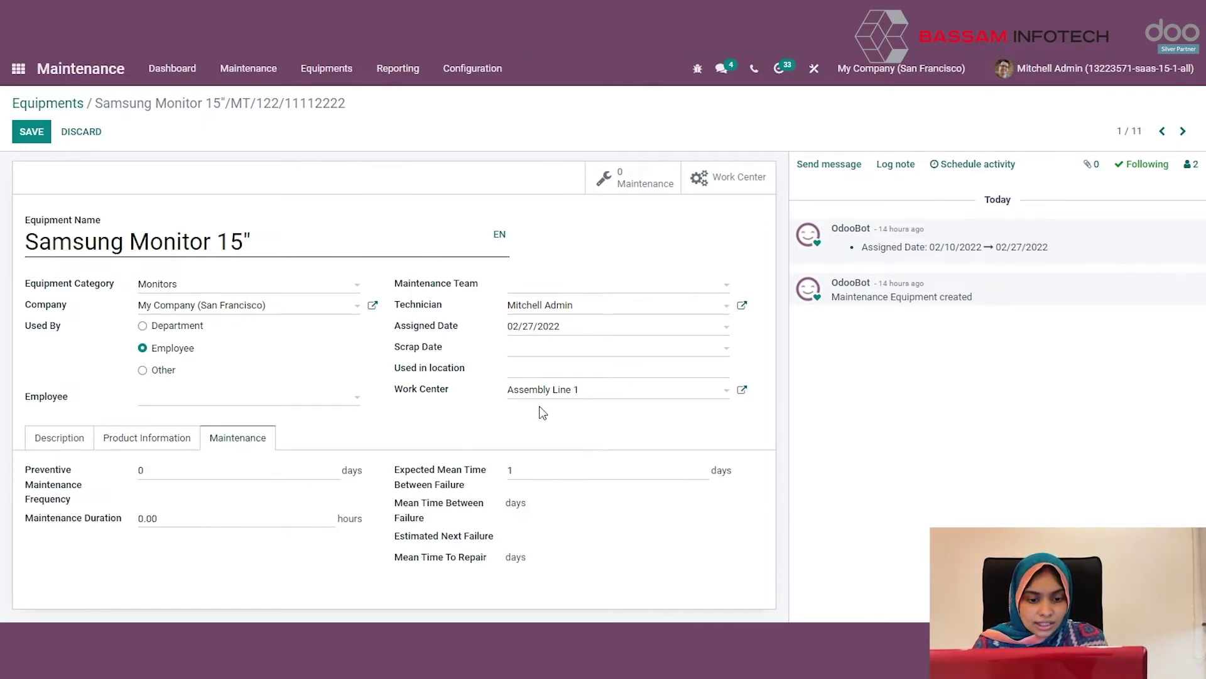
mouse_move(85, 486)
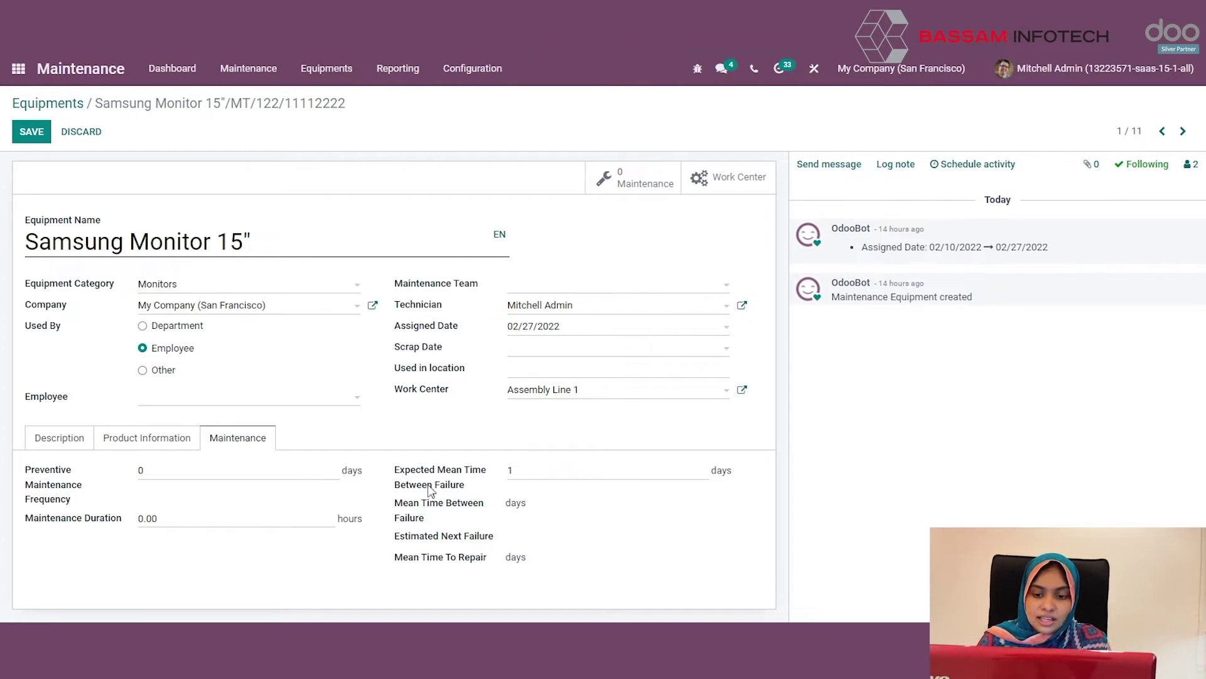
mouse_move(445, 481)
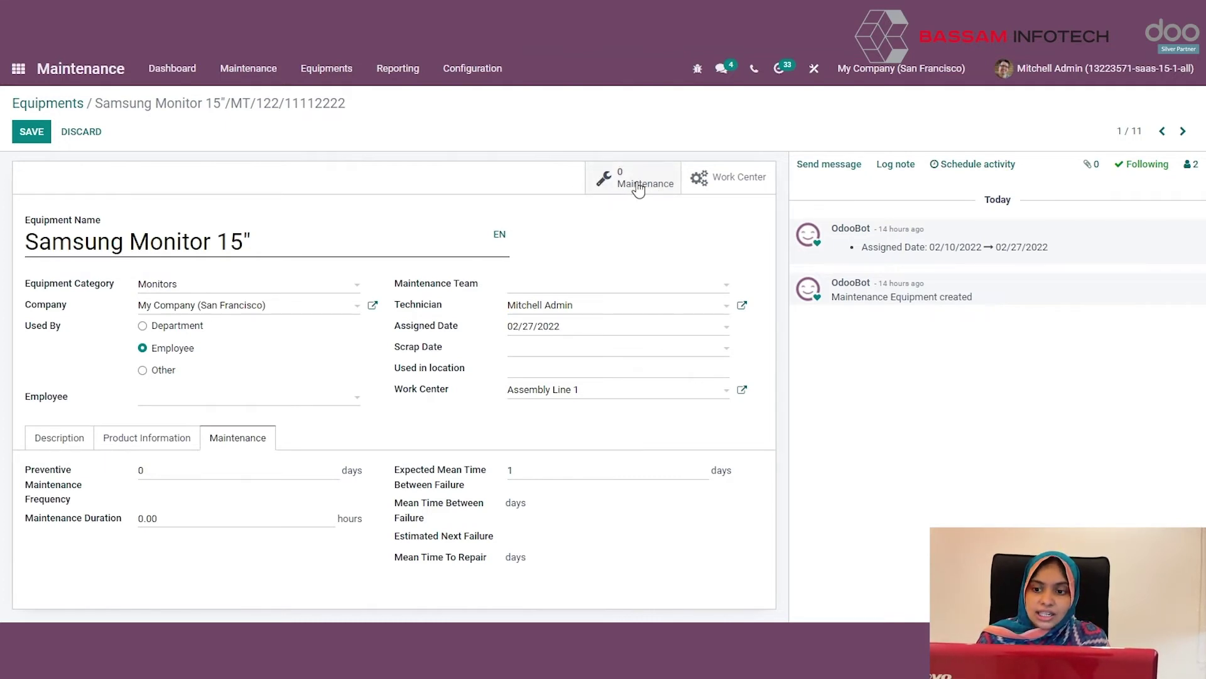
click(34, 133)
Open the 'Some keys are not working' maintenance request for editing
click(245, 71)
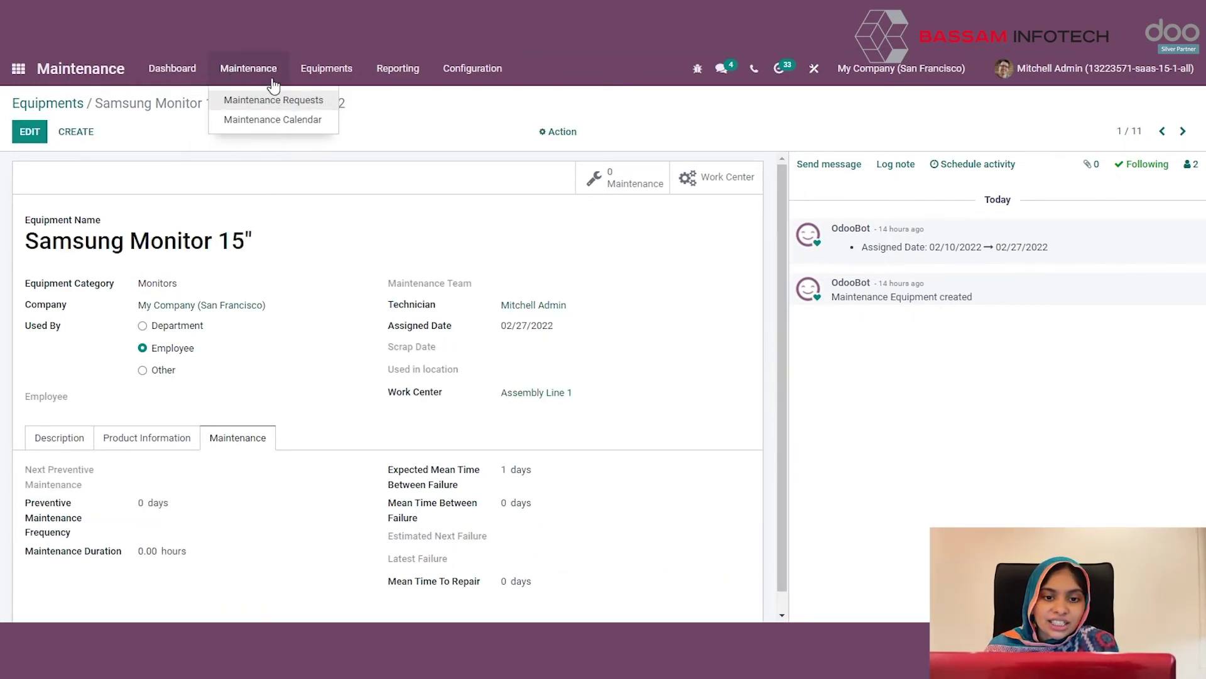
click(274, 101)
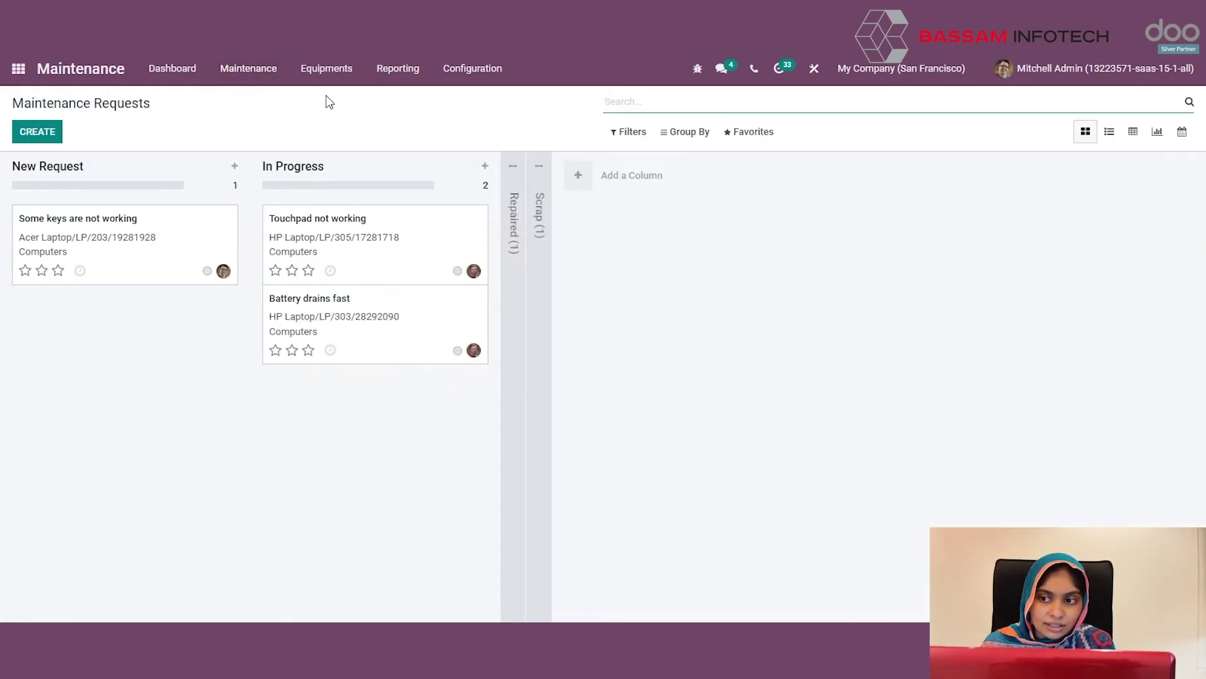
click(202, 251)
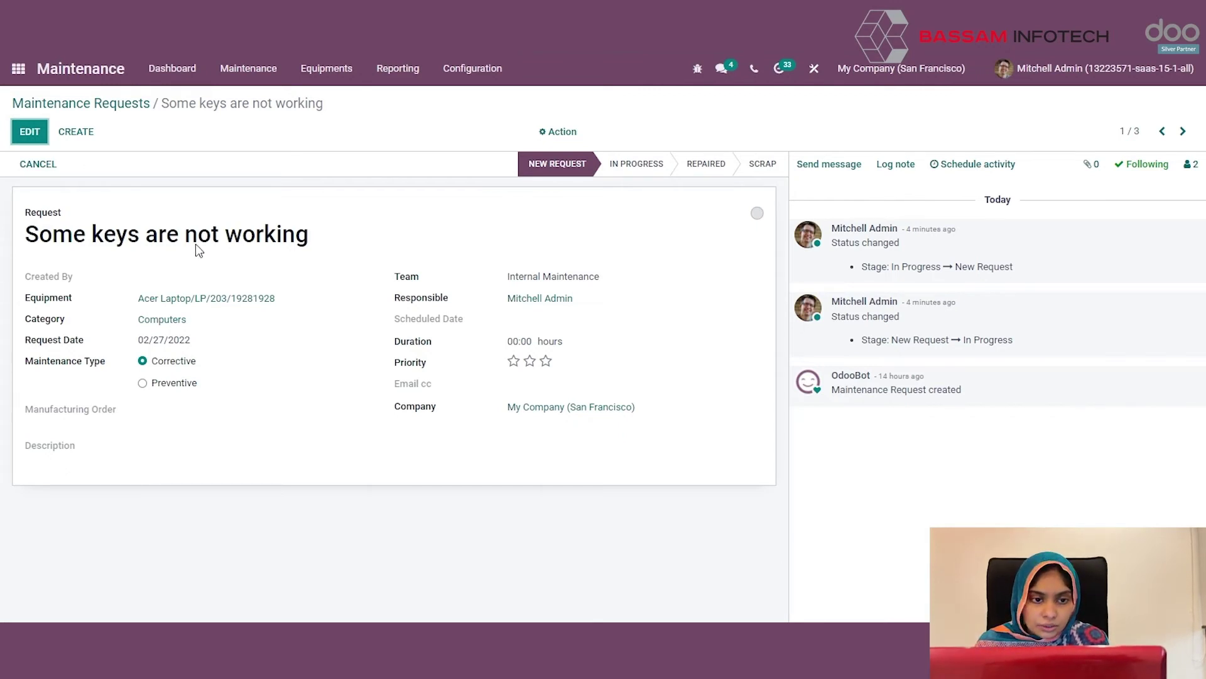
click(41, 139)
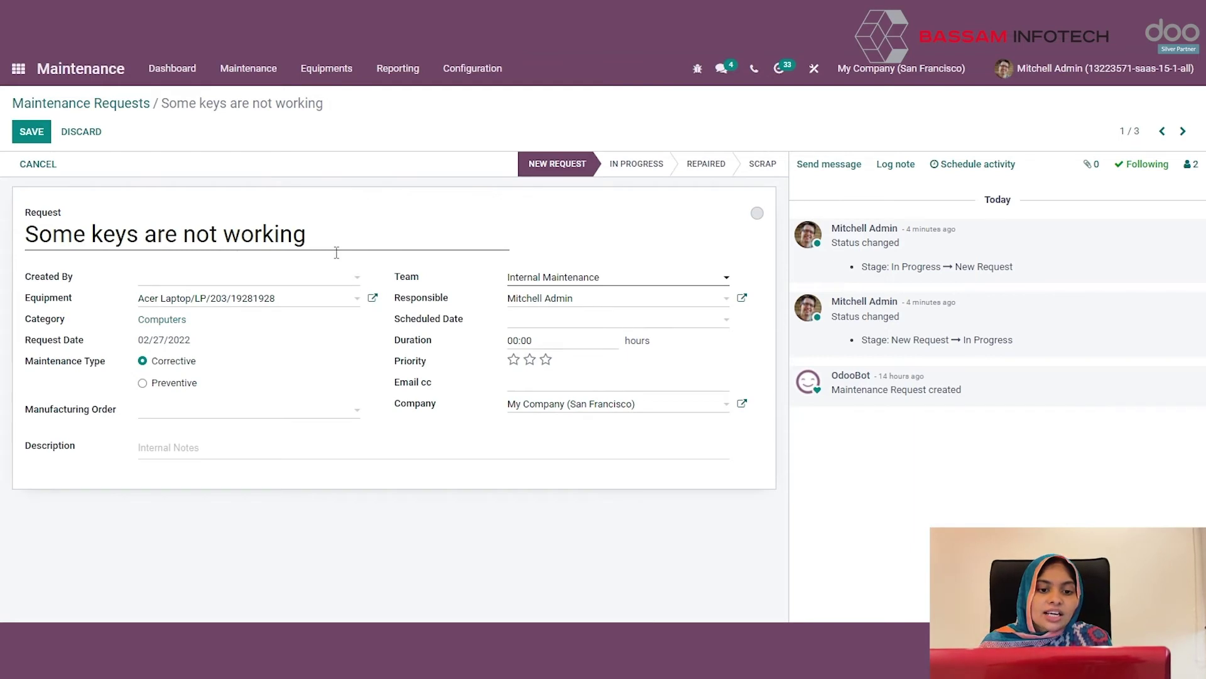
Set the request's creator and manufacturing order WH/MO/00005, save it, and move it to In Progress
click(335, 282)
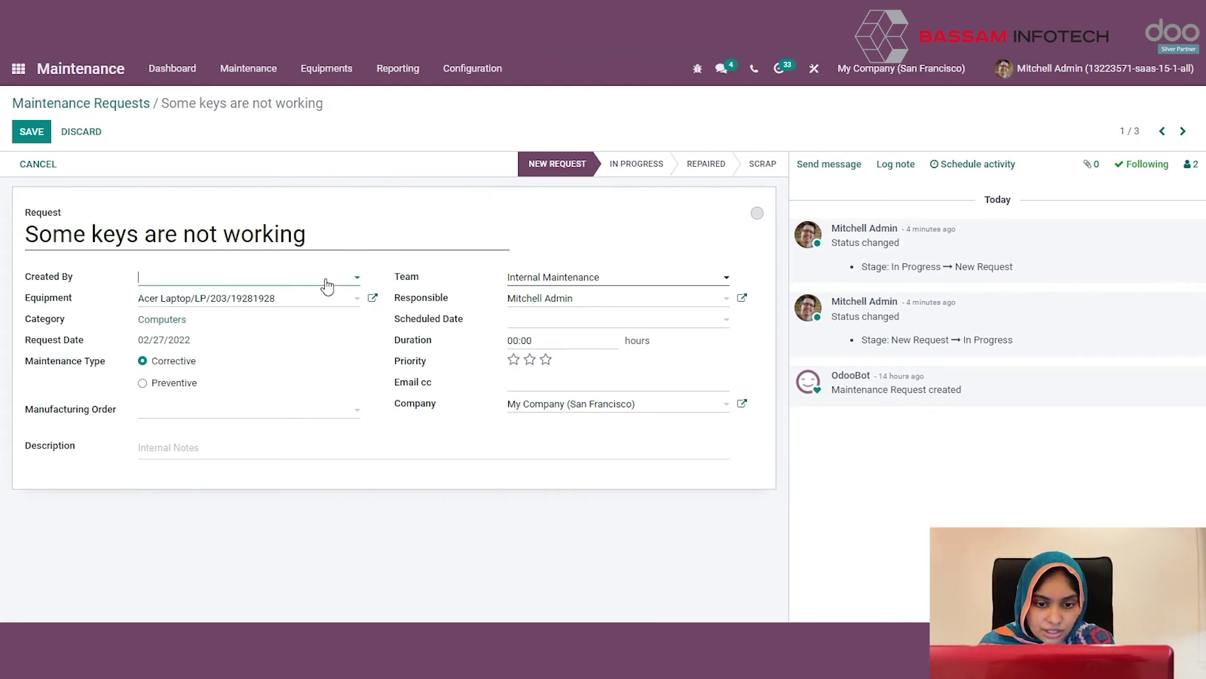
click(324, 305)
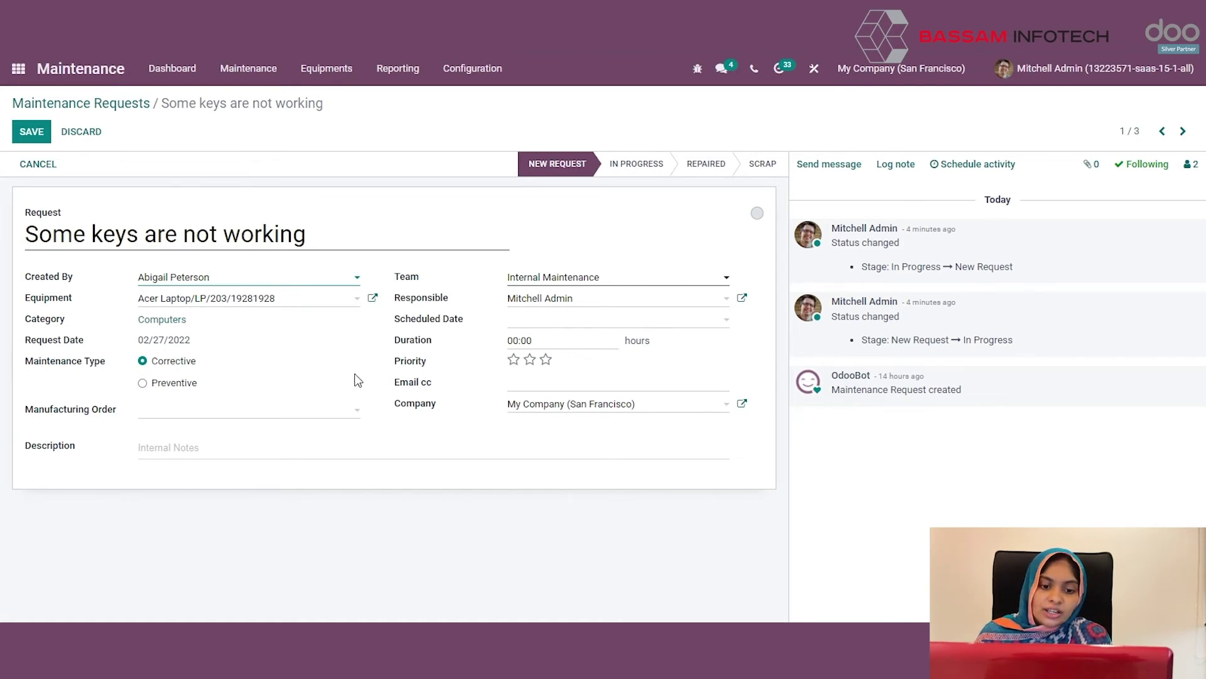
click(257, 415)
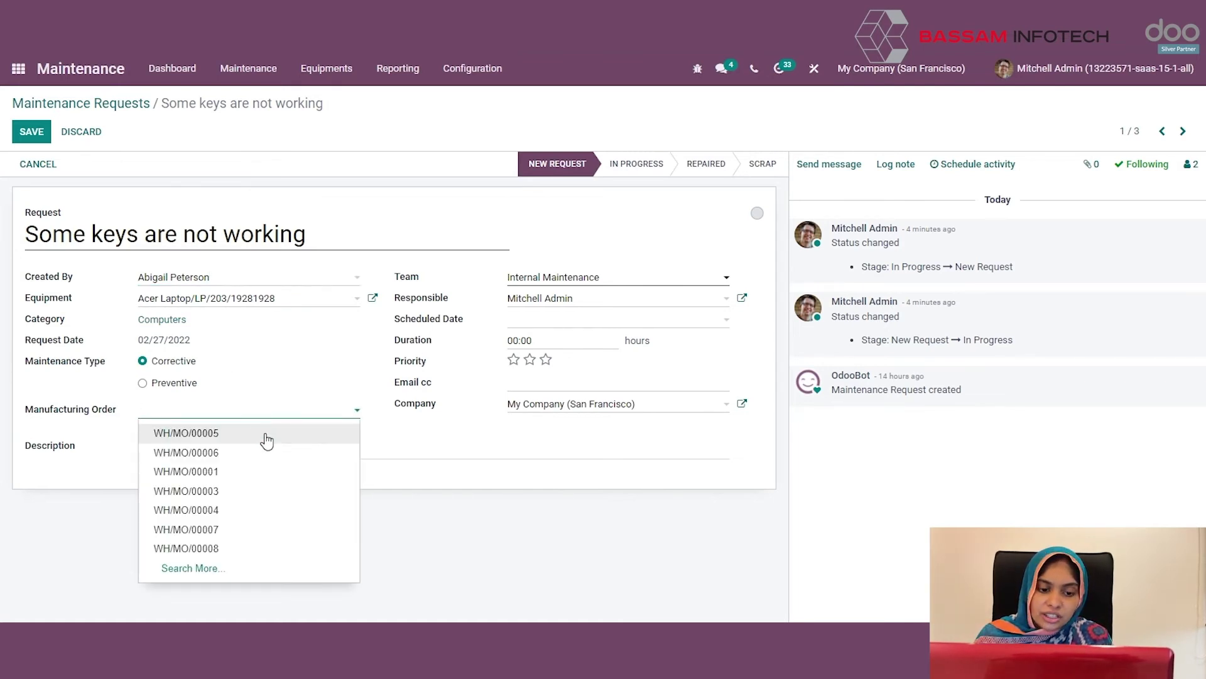
click(267, 433)
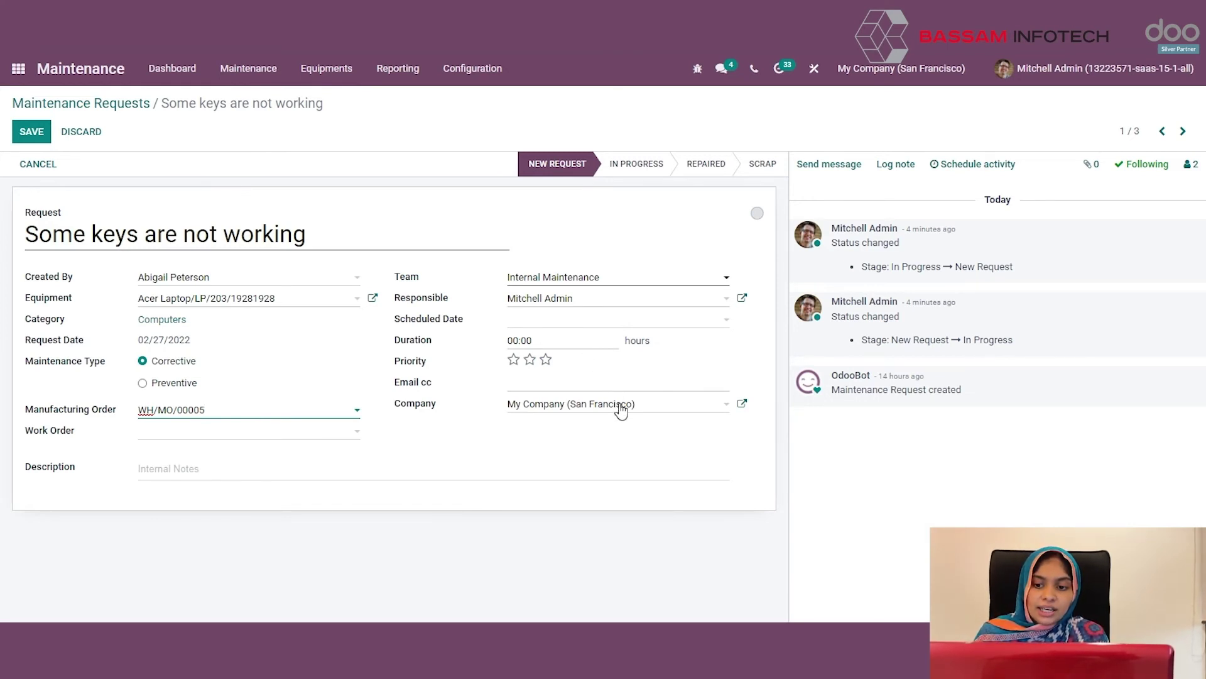
click(48, 139)
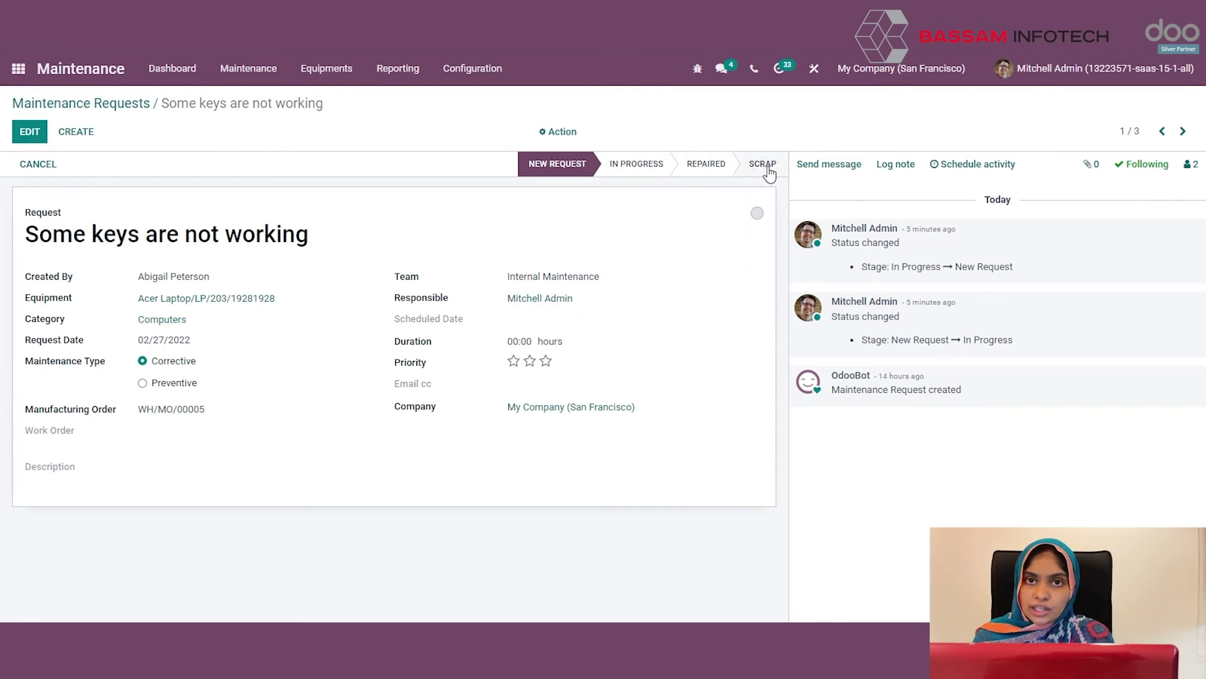
click(656, 174)
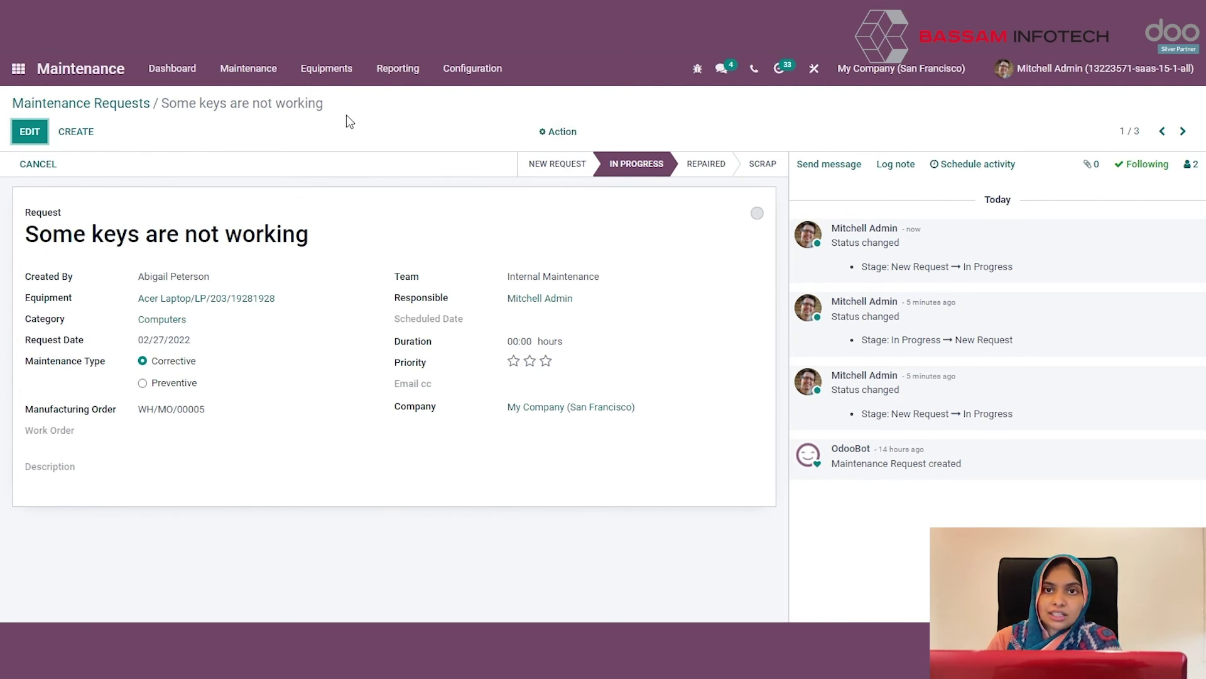
click(261, 88)
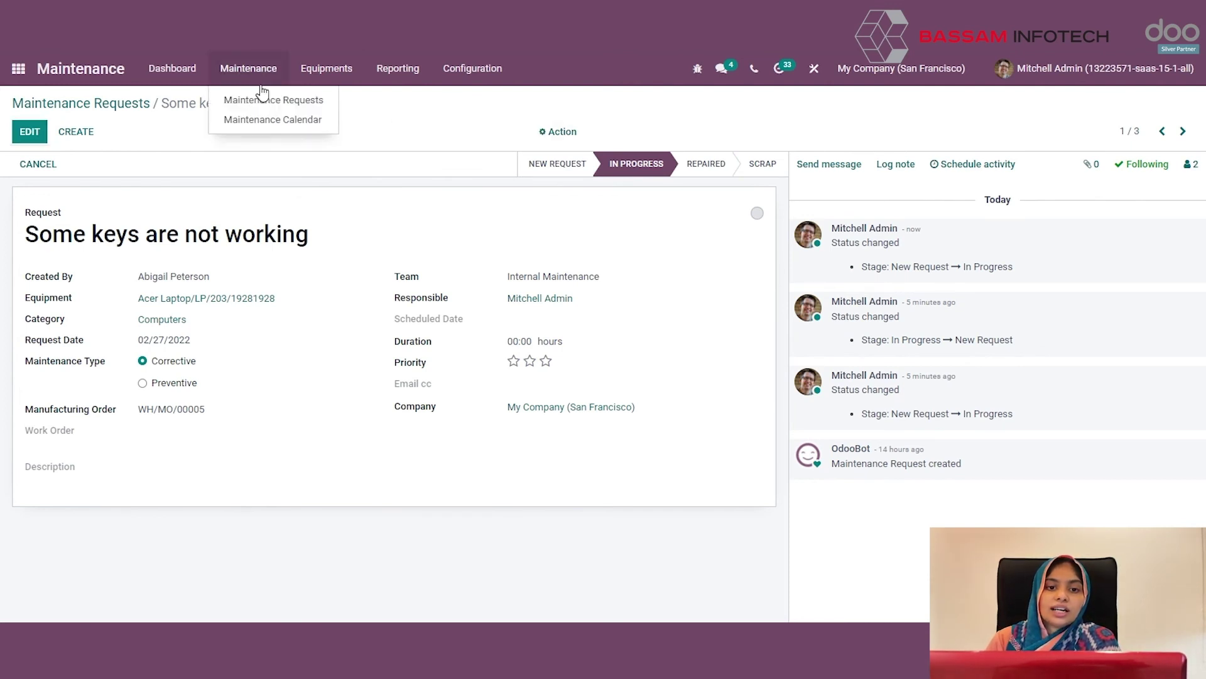
Scan the weekly Maintenance Calendar, then view the Maintenance Requests chart per technician by stage
click(336, 124)
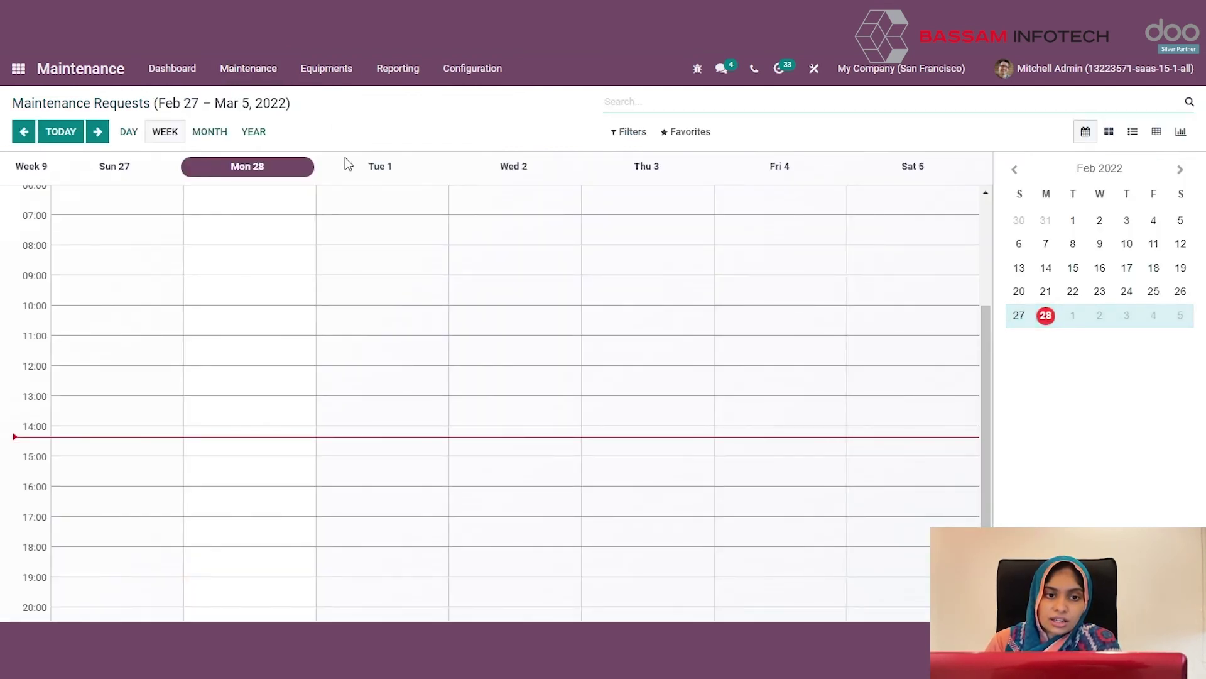
scroll(466, 282, up, 3)
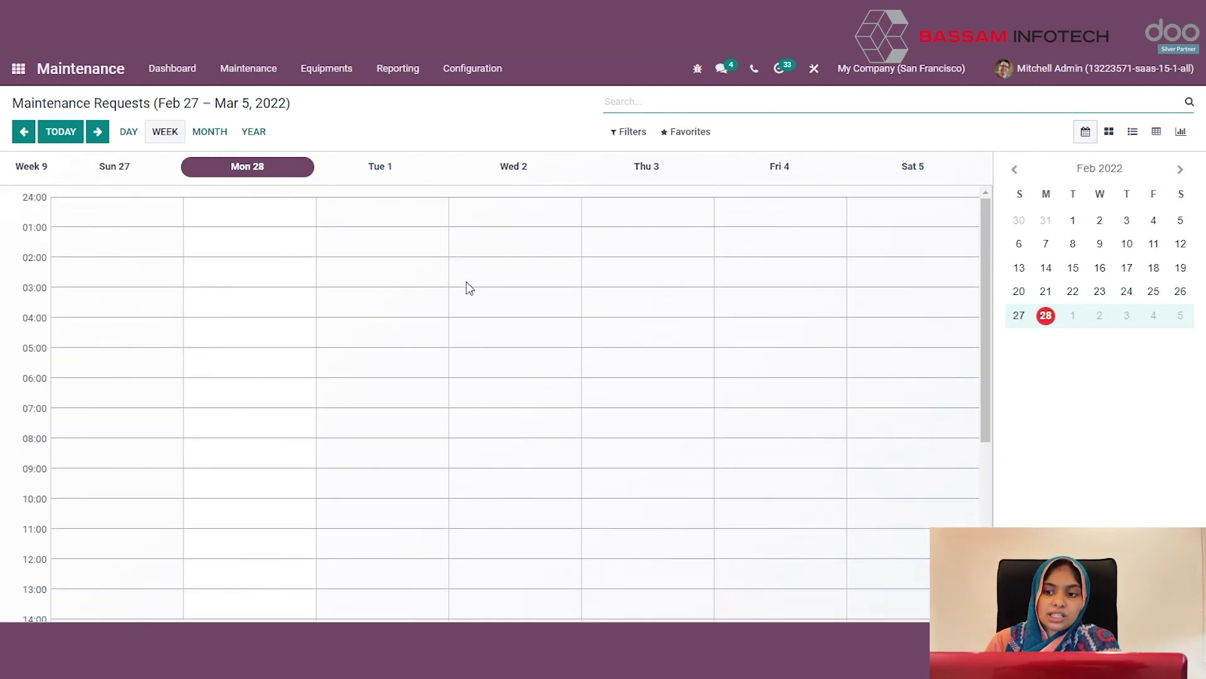
scroll(466, 284, down, 4)
scroll(466, 286, up, 5)
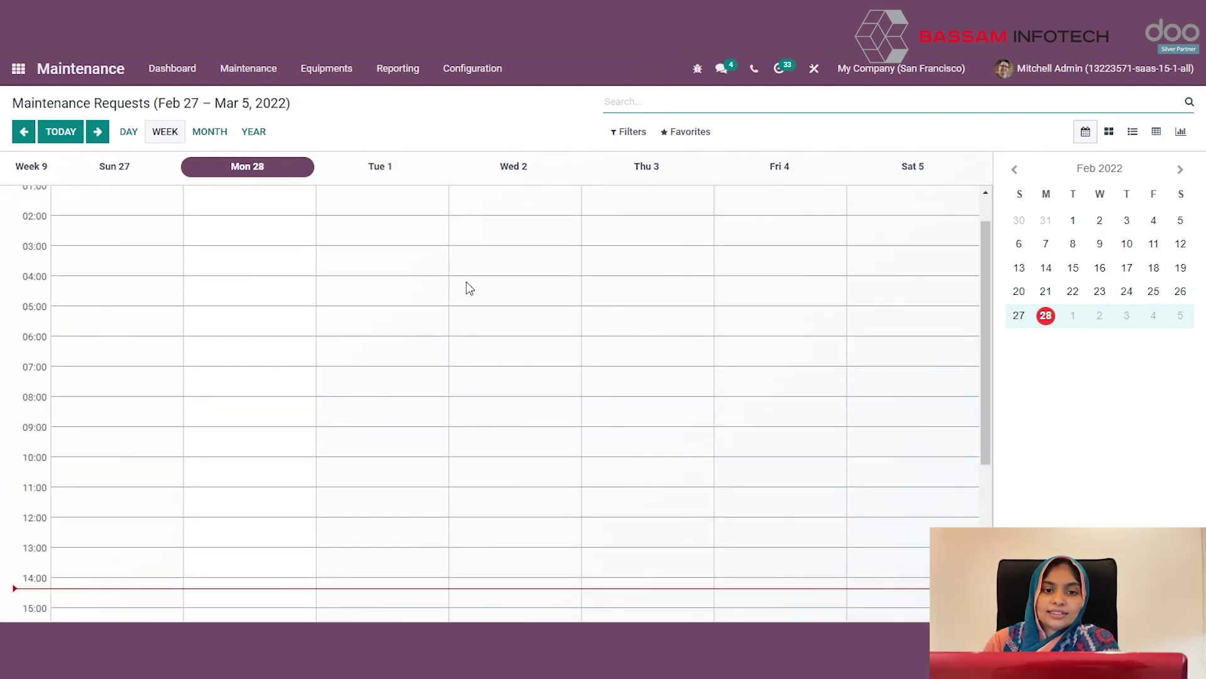
click(406, 84)
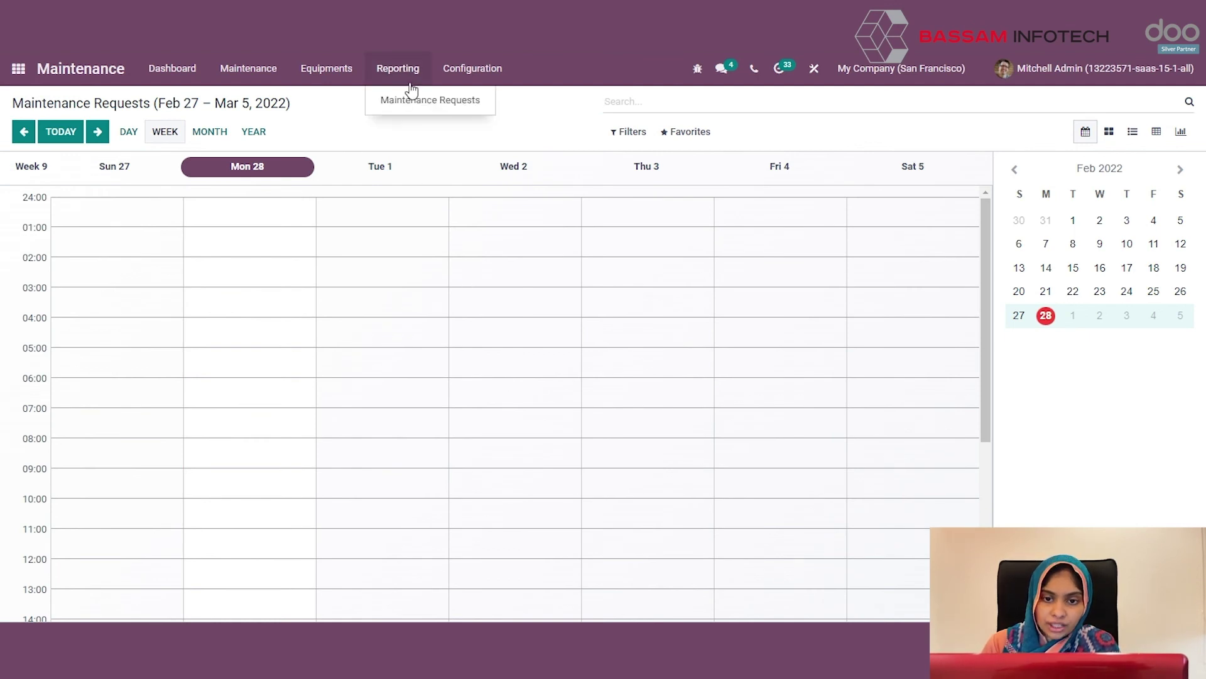
click(408, 94)
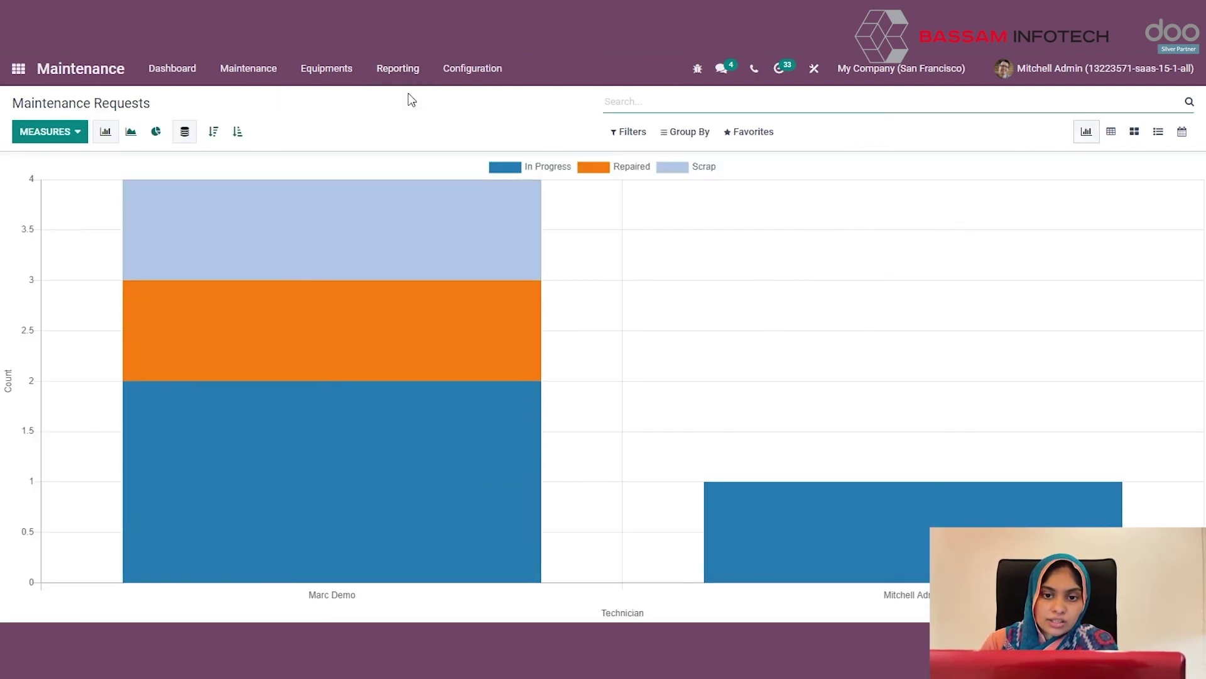